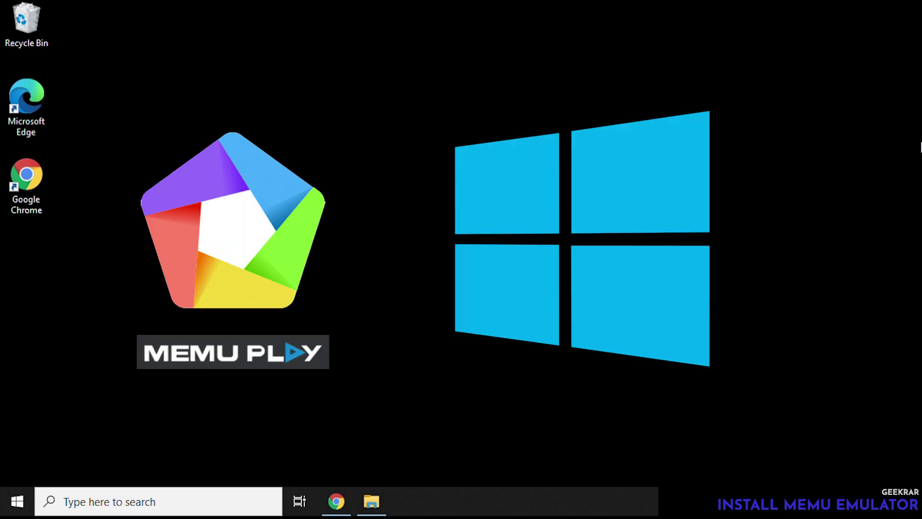
Switch to Chrome and search Google for "memu emulator".
click(342, 504)
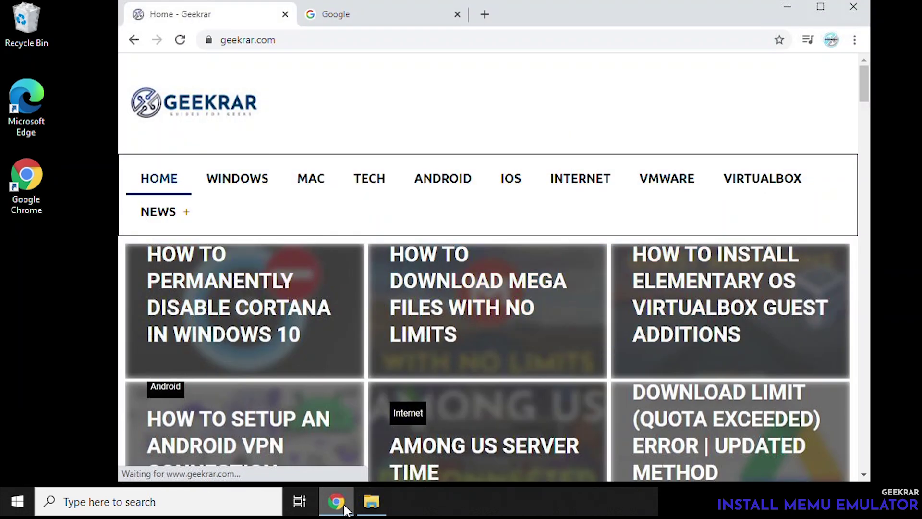
click(361, 16)
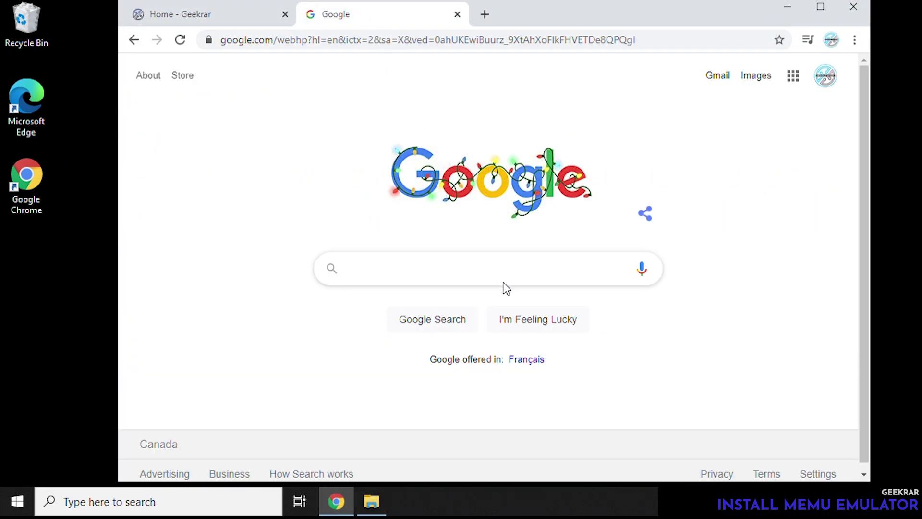
text(memu emulator)
key(Return)
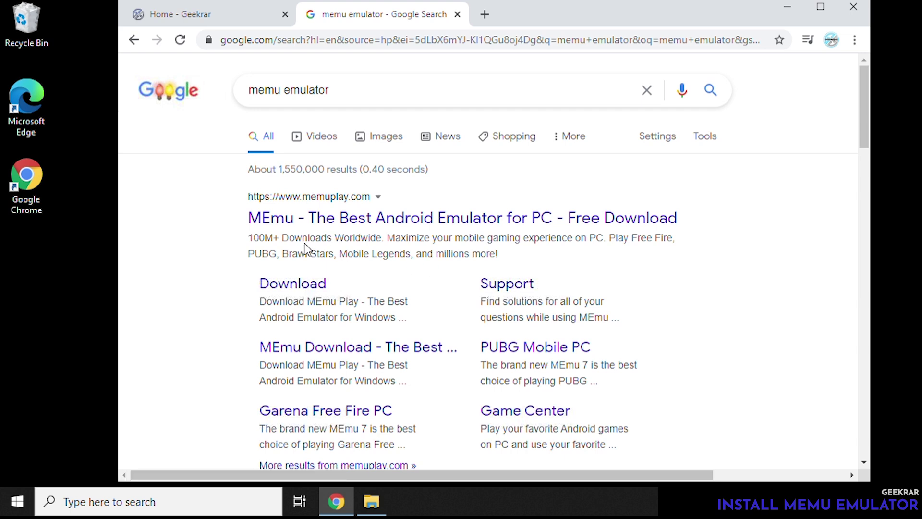
Download the MEmu installer from memuplay.com, show it in its folder and minimise the browser.
click(366, 217)
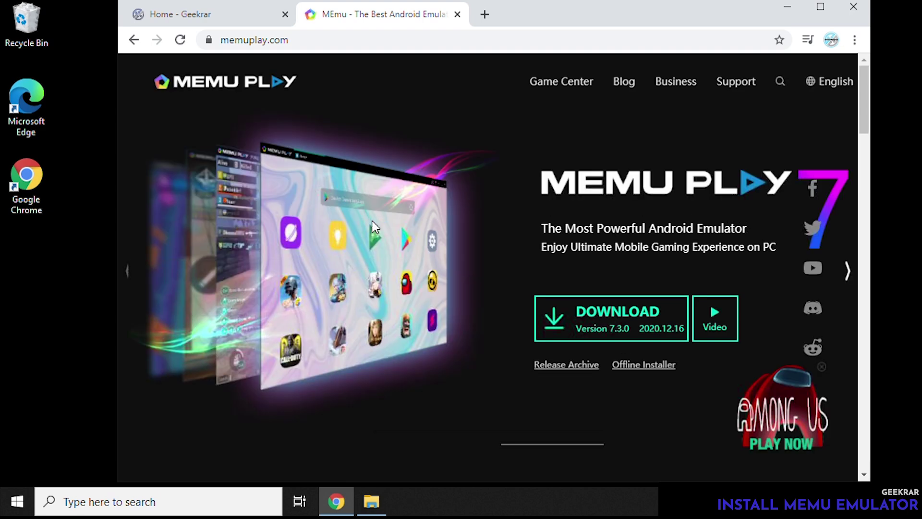
click(592, 323)
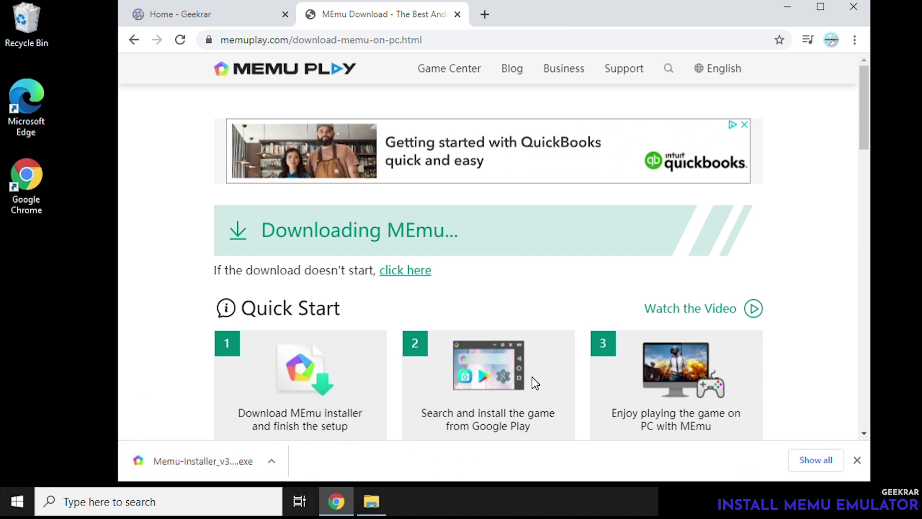
click(272, 461)
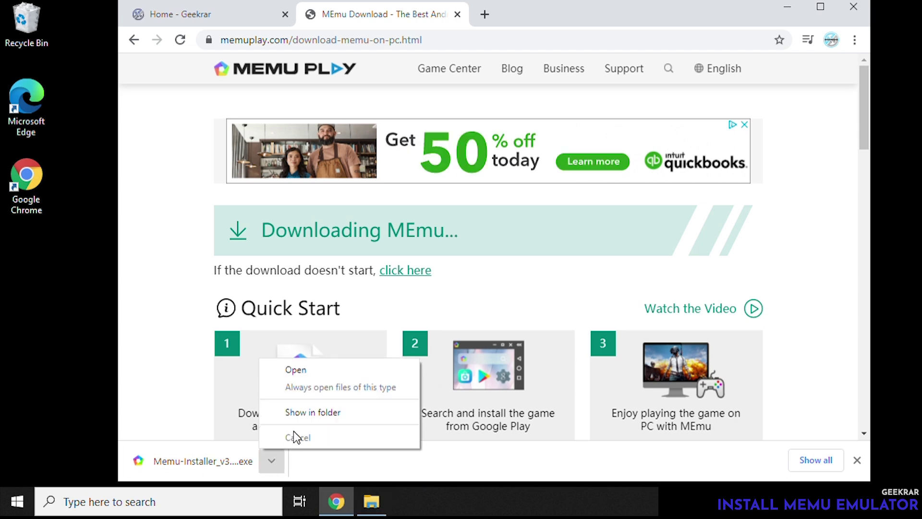
click(308, 413)
click(787, 7)
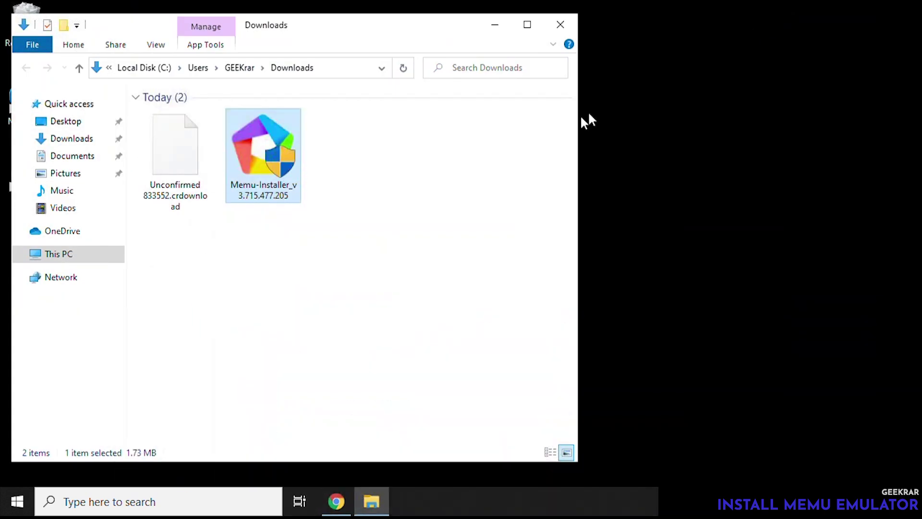
Run the Memu-Installer file as administrator, allow it to make changes, and minimise the Downloads window.
double_click(279, 154)
right_click(272, 149)
click(327, 176)
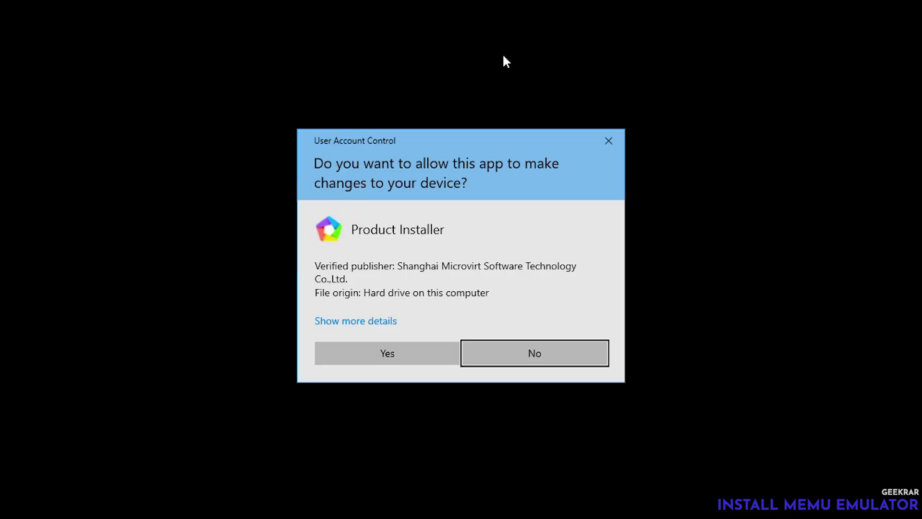
click(412, 353)
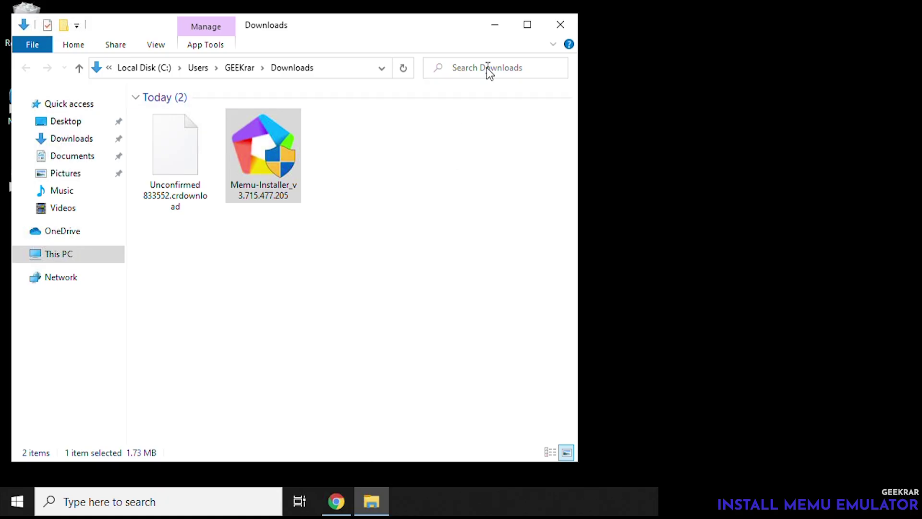
click(494, 25)
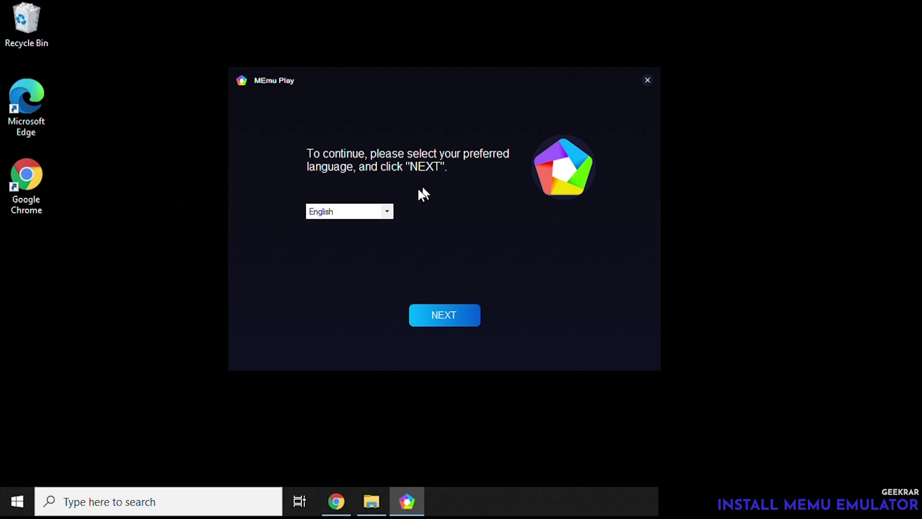
Install MEmu with English as the language, declining the Avast Free Antivirus and McAfee WebAdvisor offers.
click(388, 212)
click(394, 210)
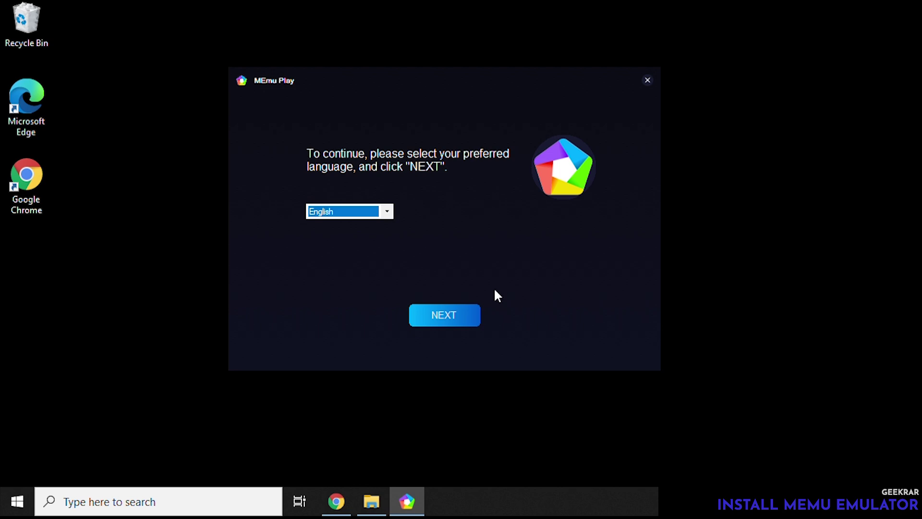
click(455, 314)
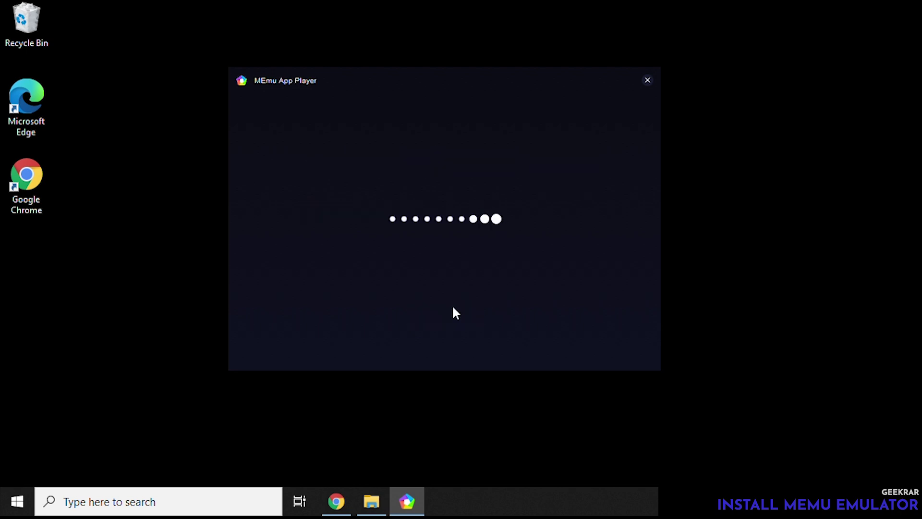
click(455, 313)
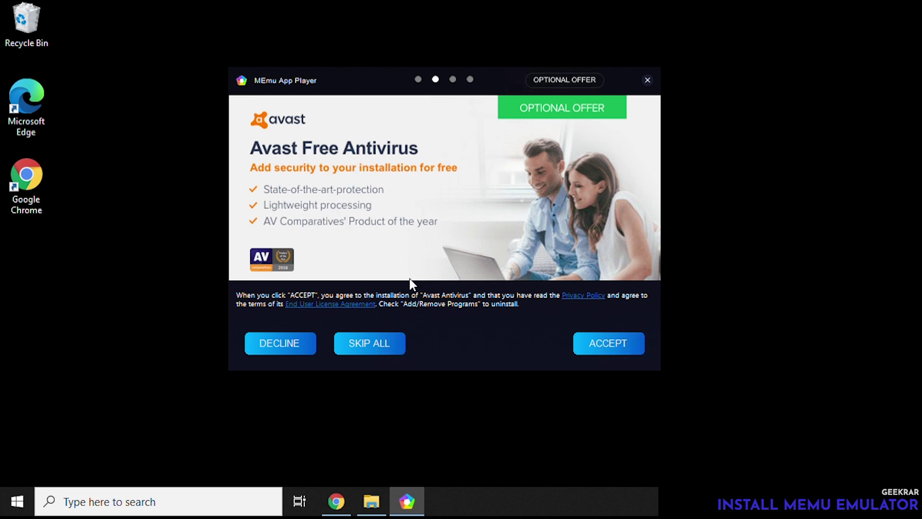
click(298, 346)
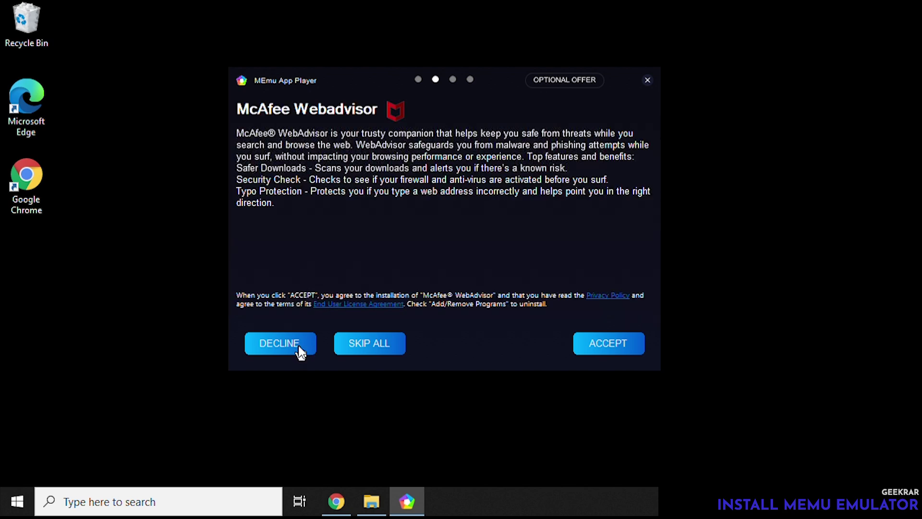
click(298, 346)
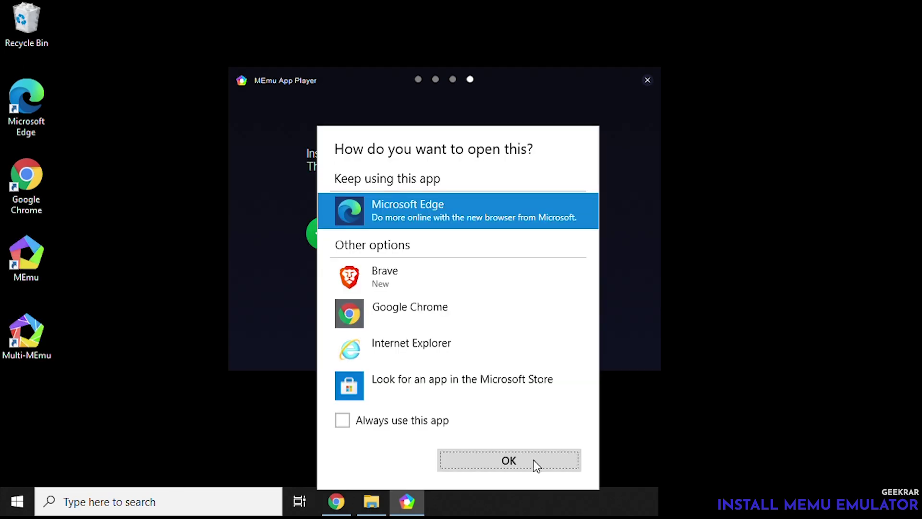
Open the thank-you page in Microsoft Edge and close it, then finish the setup with the application launching on exit.
click(534, 461)
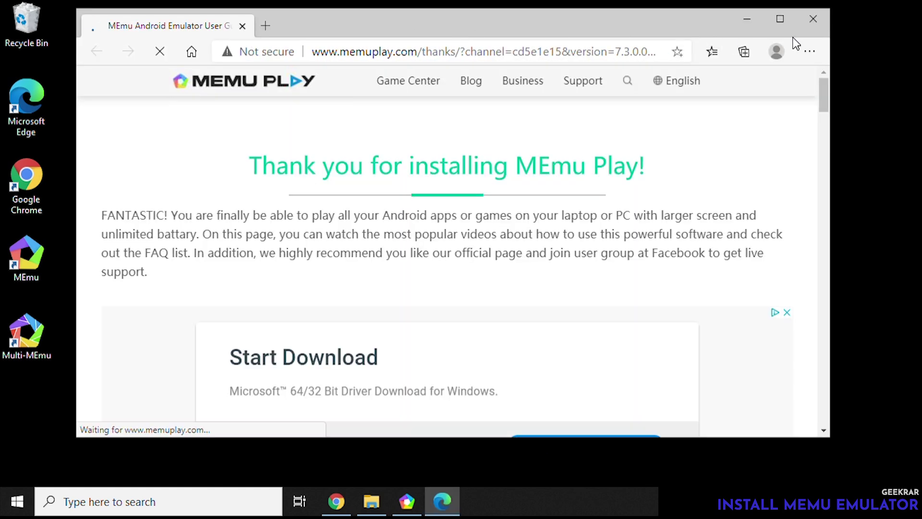
click(822, 23)
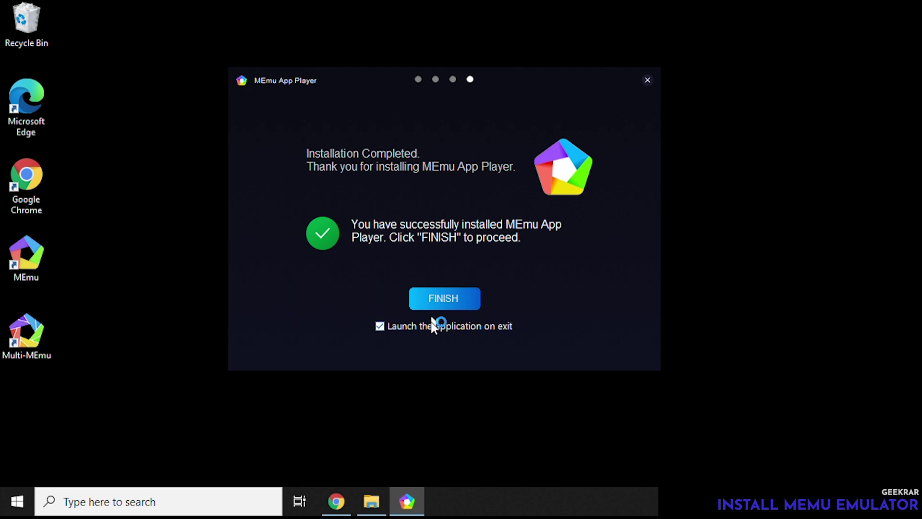
click(442, 300)
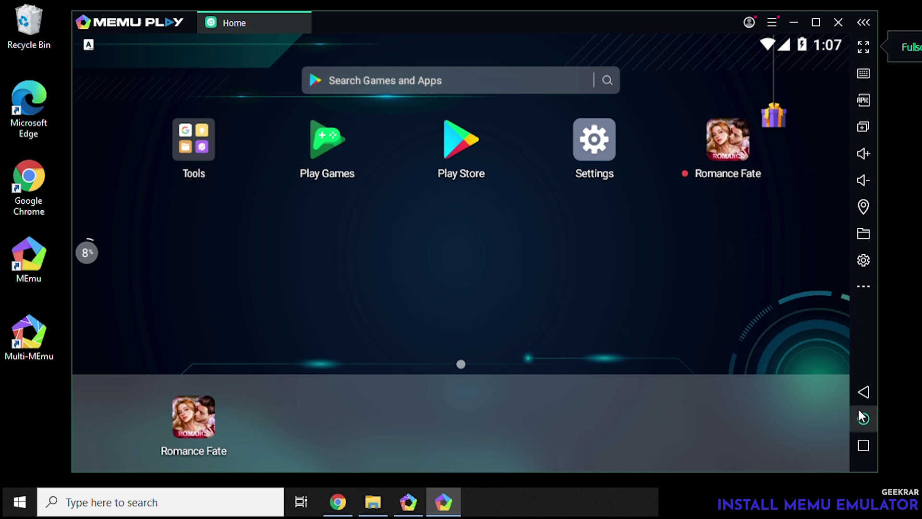
Switch the emulator to full screen and back to windowed mode.
click(863, 47)
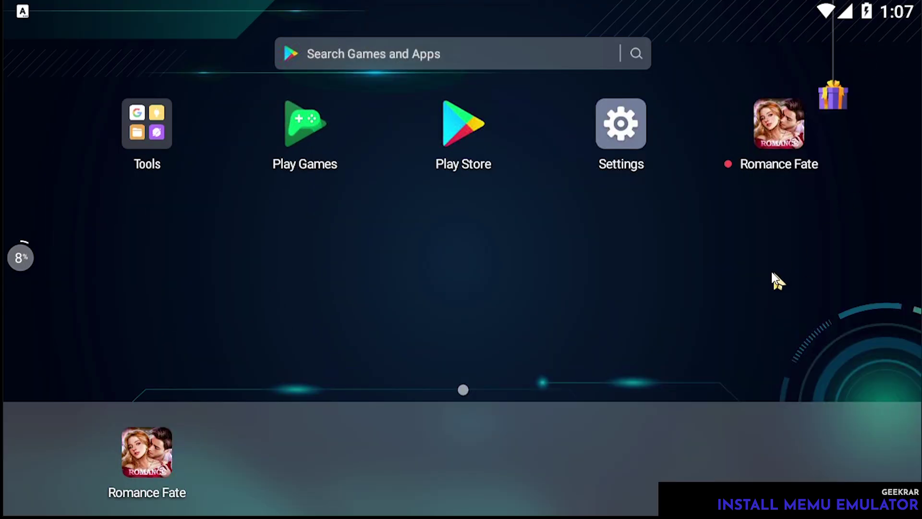
key(F11)
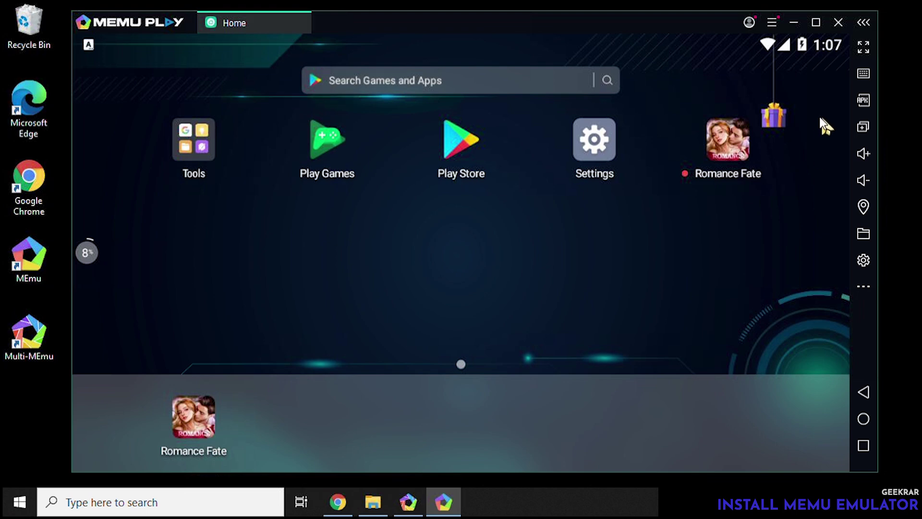
Examine the General and Advanced key mapping controls, and save the Default mapping in Standard mode.
click(857, 72)
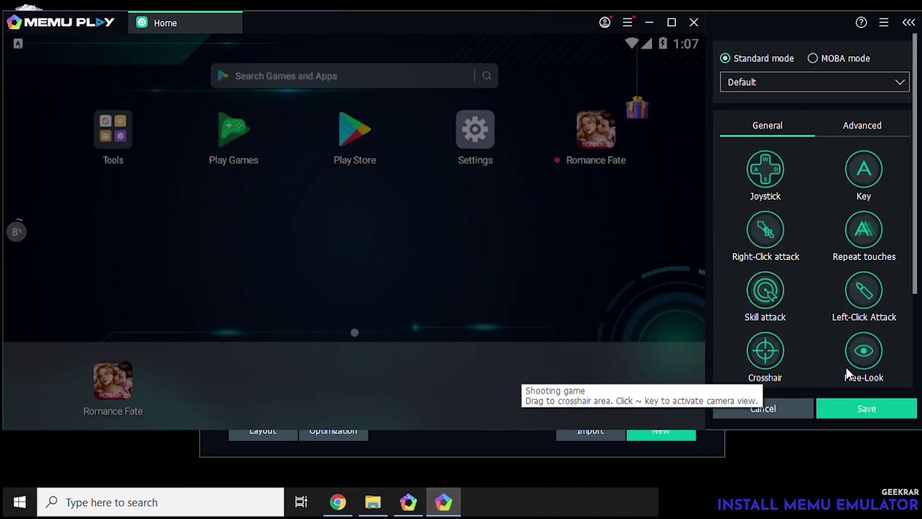
click(861, 124)
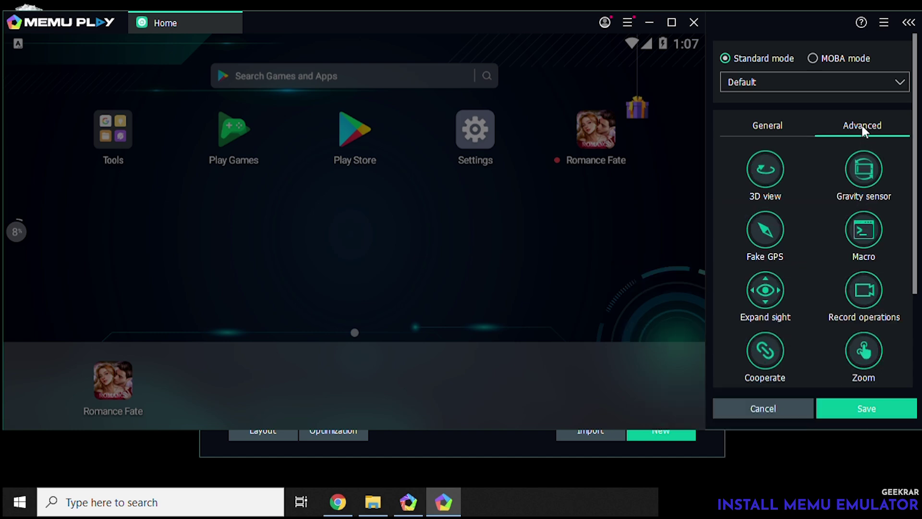
click(775, 126)
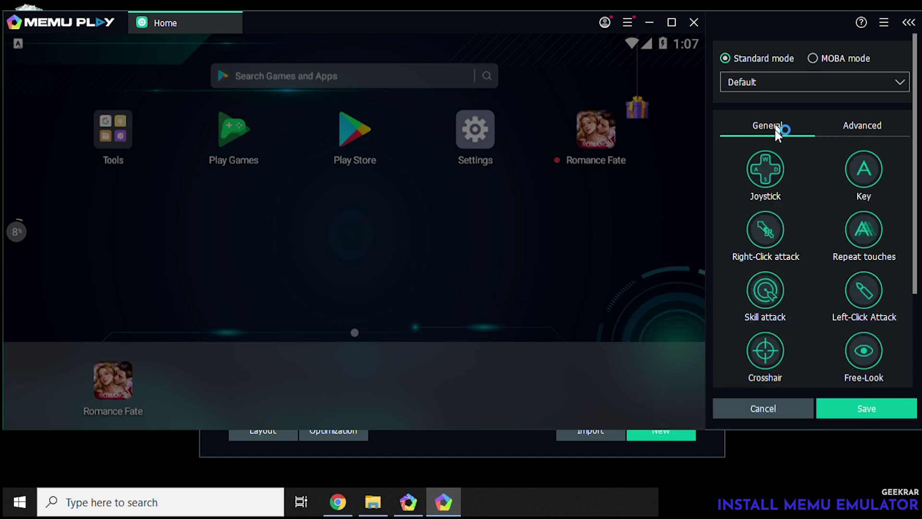
click(846, 410)
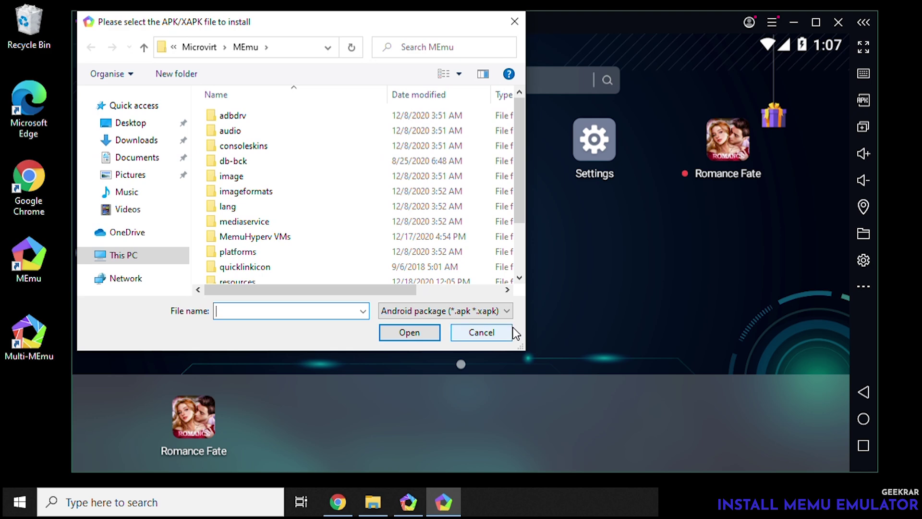
Look in the Downloads folder for an APK/XAPK file to install, and cancel the file selection.
click(137, 139)
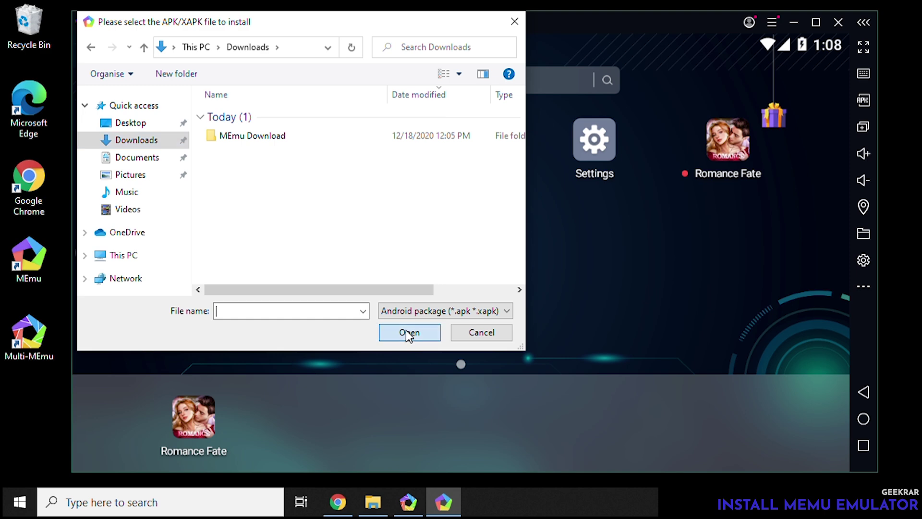
click(481, 335)
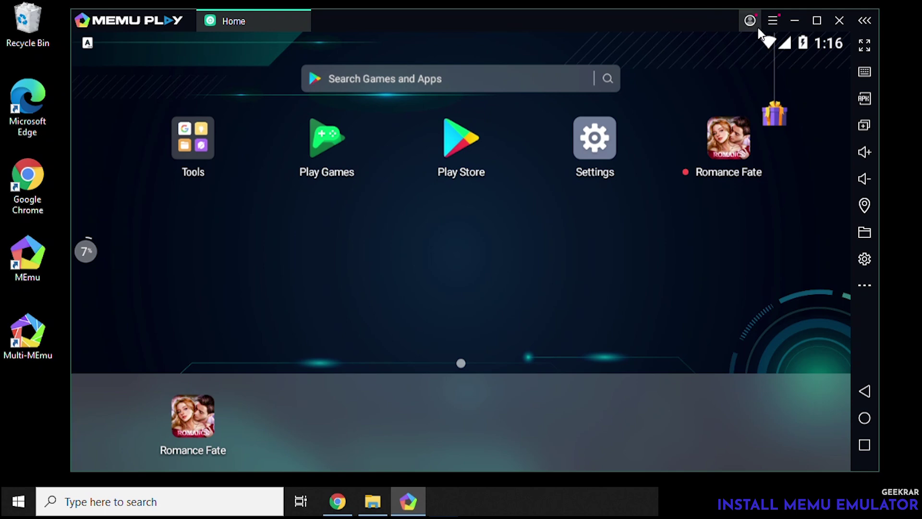
Create a new Android 5.1 (Maintenance version) instance in the Multiple Instance Manager, accepting the Android 5.1 download.
click(864, 125)
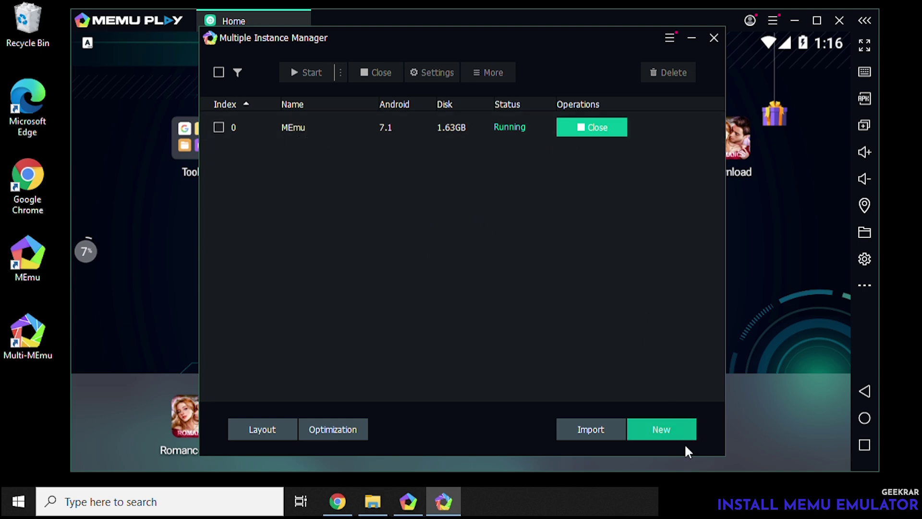
click(678, 431)
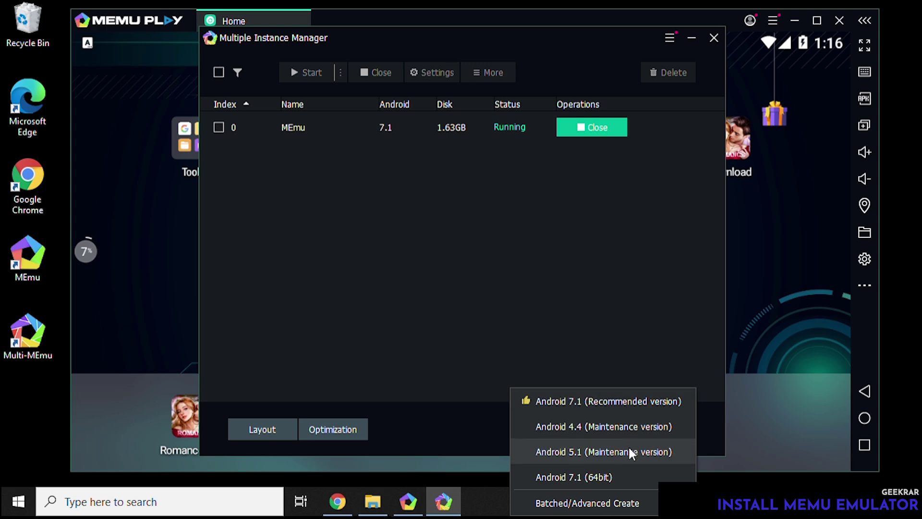
click(629, 478)
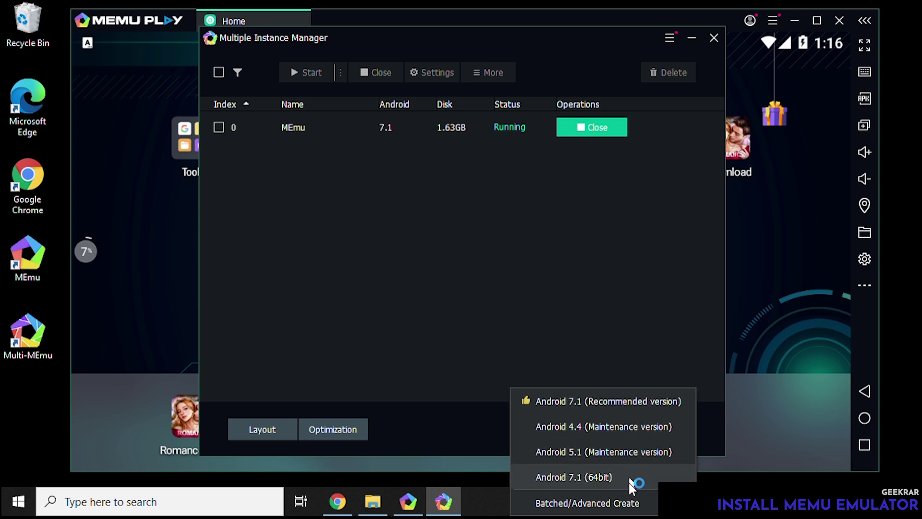
click(614, 449)
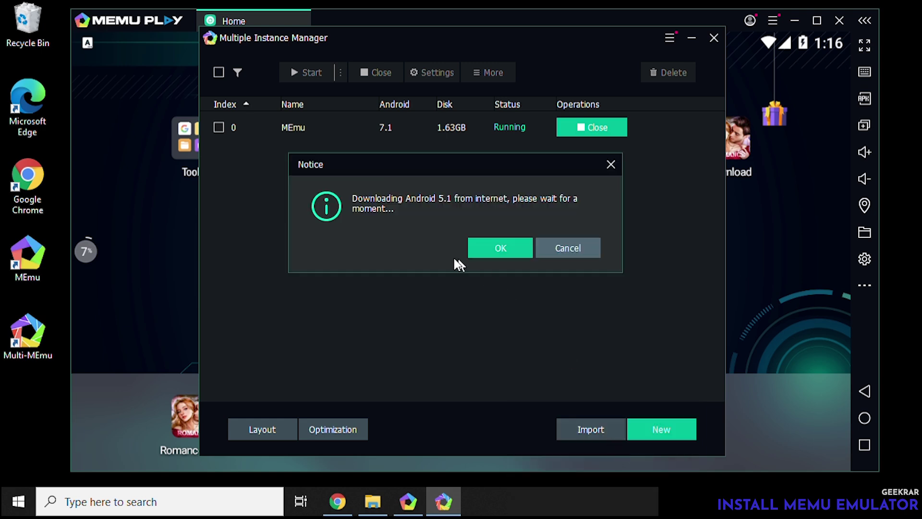
click(516, 250)
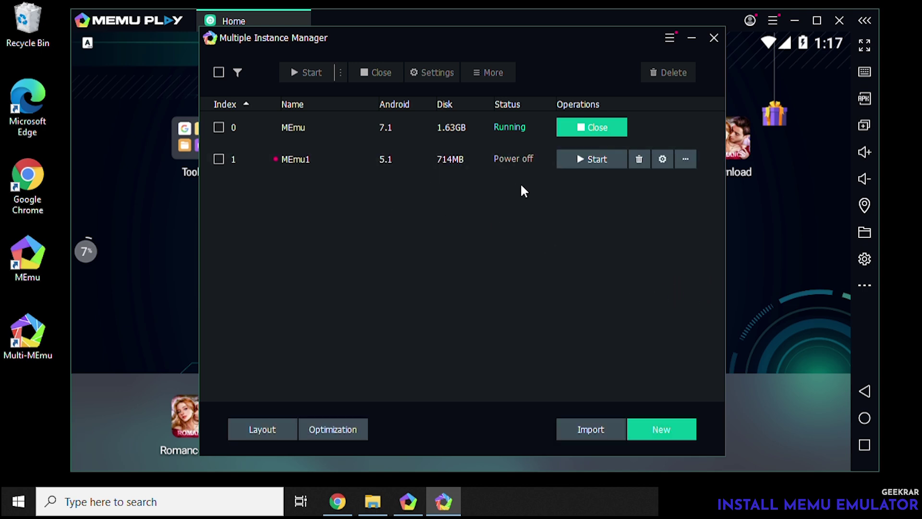
Start the MEmu1 instance, move its window lower on the desktop, and close its MEmu Guide.
click(590, 160)
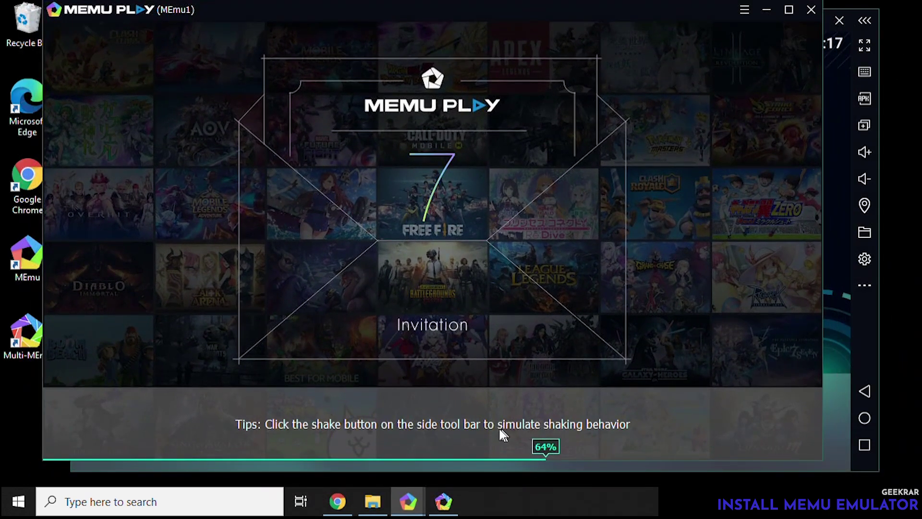
drag(559, 10, 572, 56)
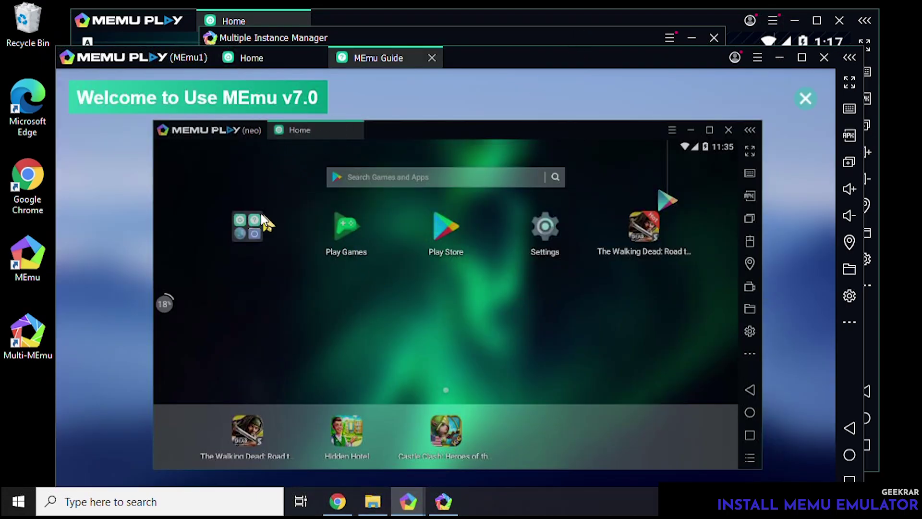
click(805, 97)
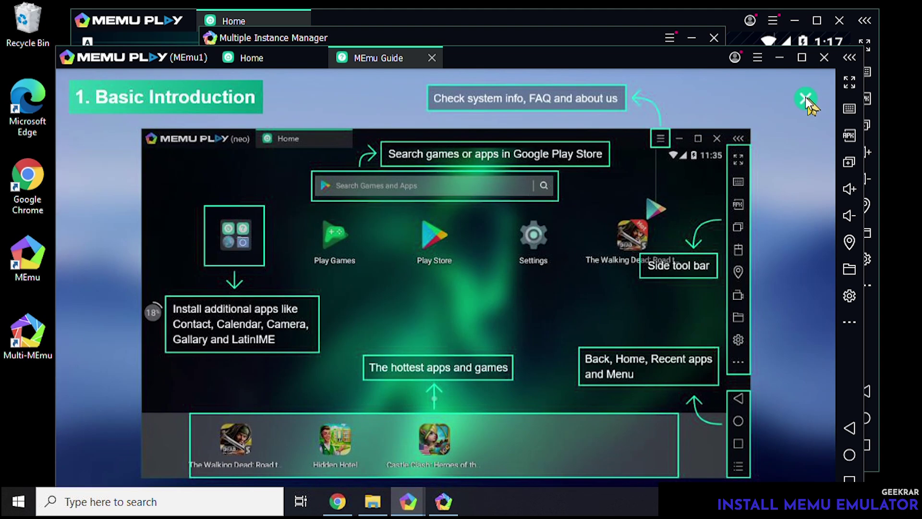
click(761, 167)
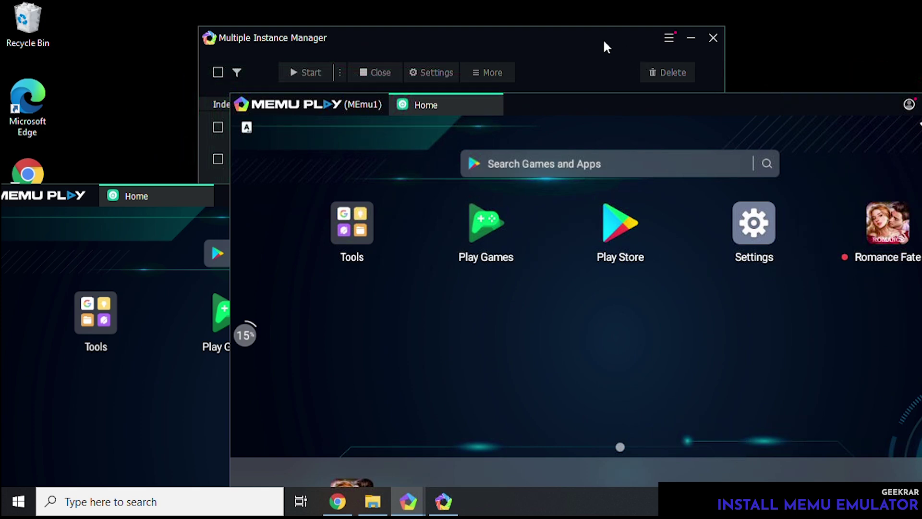
Shut down the MEmu1 instance in the Multiple Instance Manager, select it and delete it permanently.
click(603, 38)
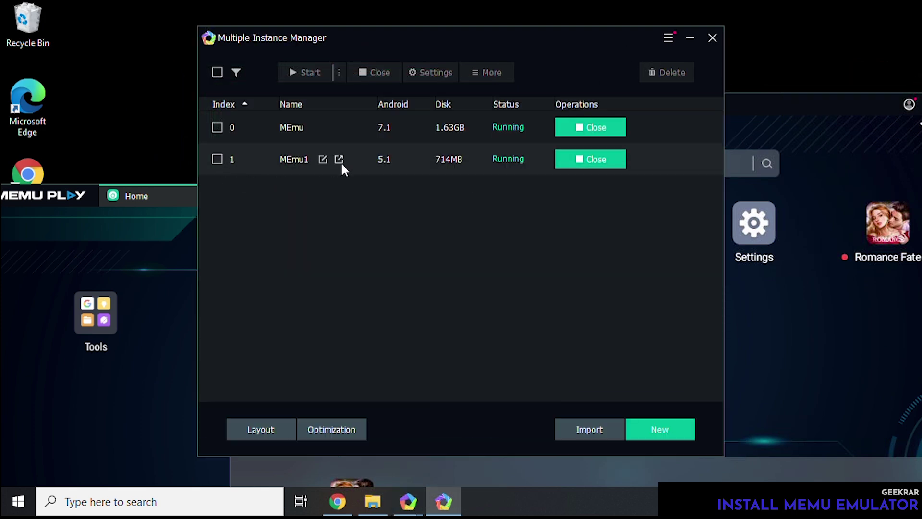
click(599, 161)
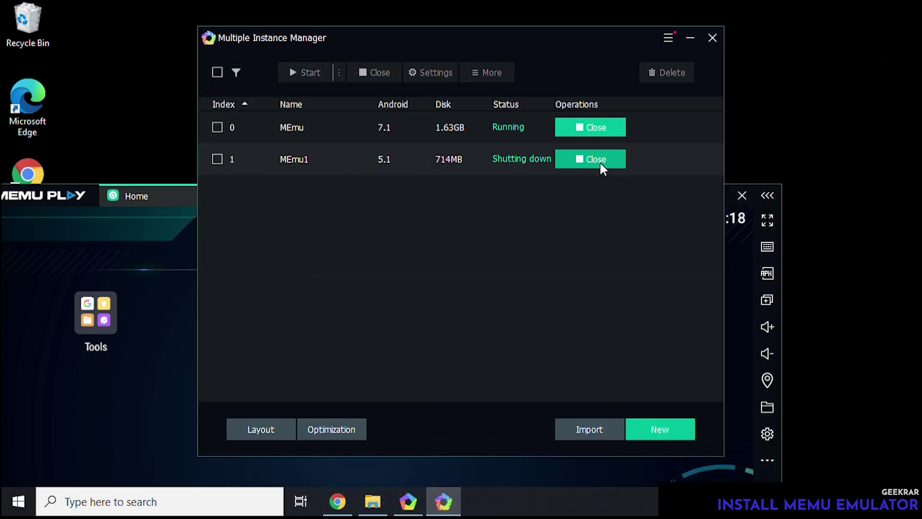
click(218, 160)
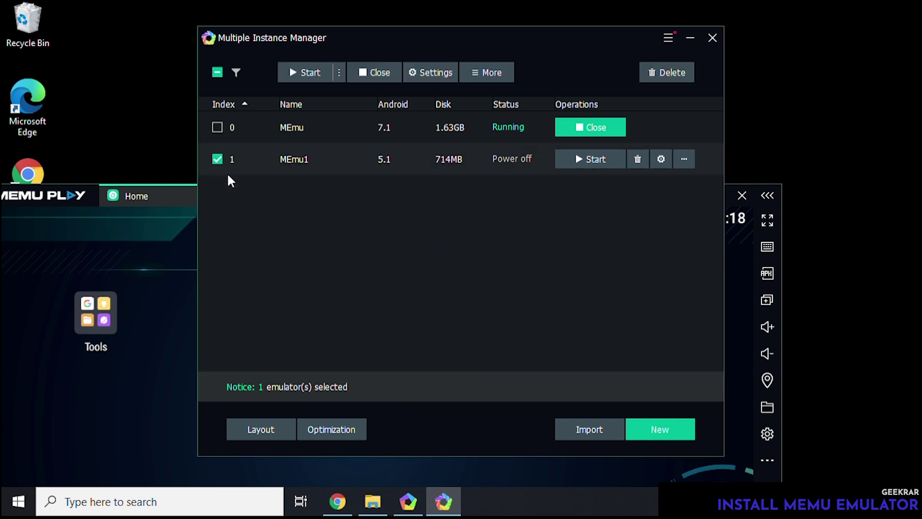
click(378, 74)
click(439, 249)
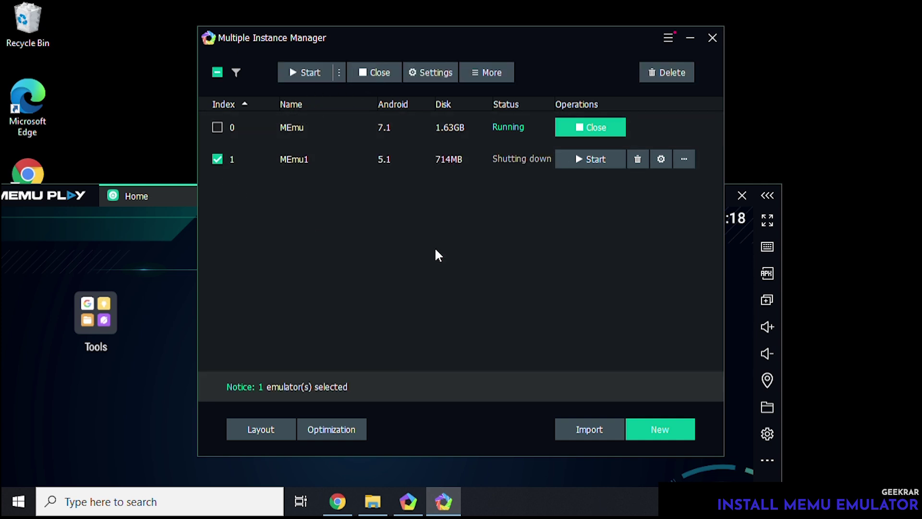
click(640, 164)
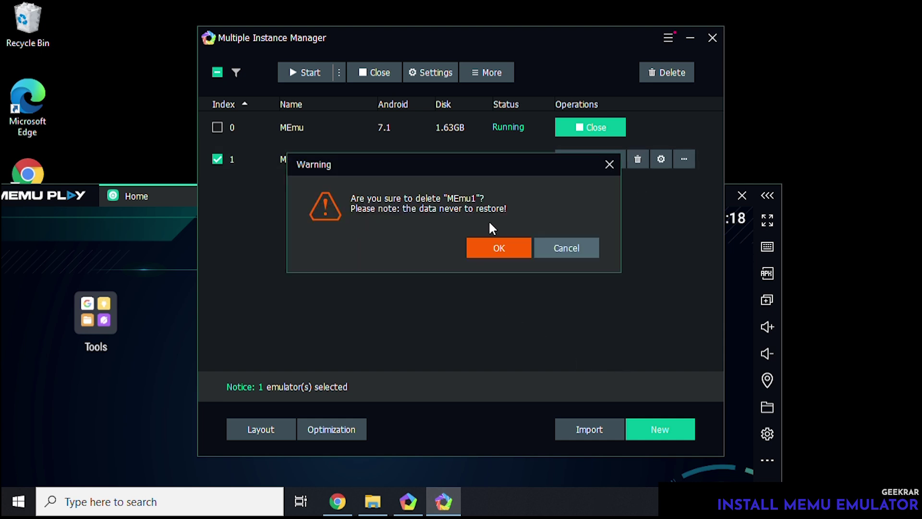
click(491, 246)
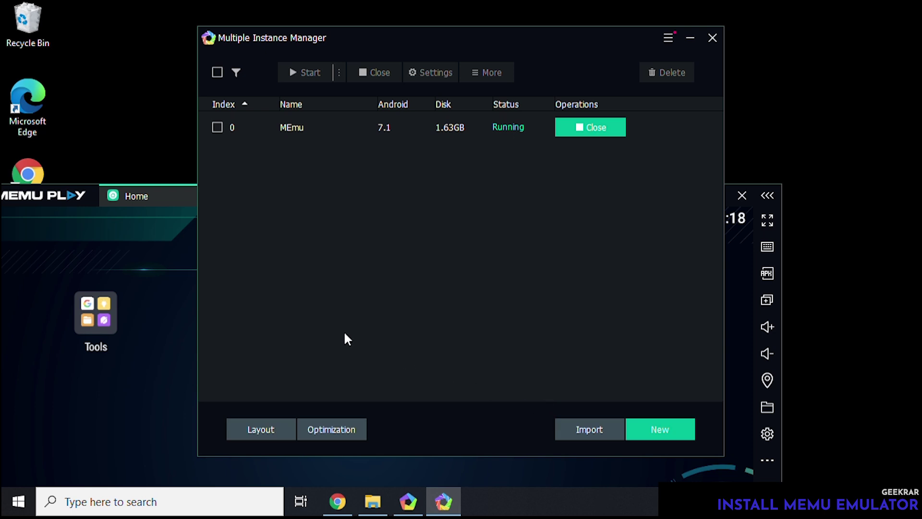
Move the main MEmu window up to the middle of the desktop and open the Fake GPS map, dismissing the Google Maps notice.
click(738, 263)
drag(395, 195, 489, 15)
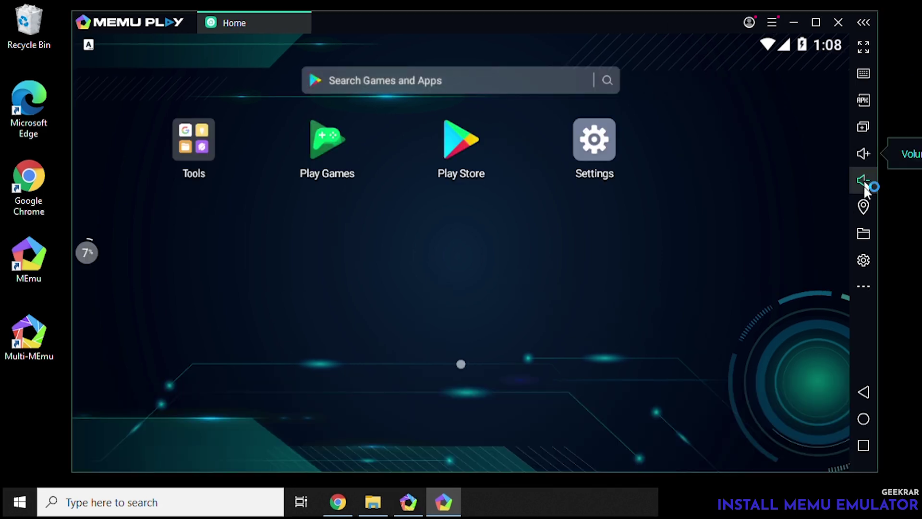
click(863, 207)
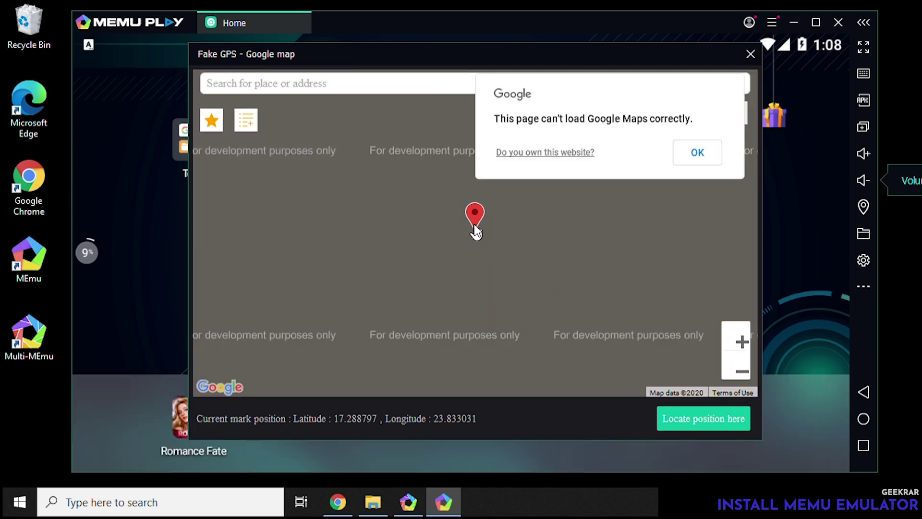
click(688, 149)
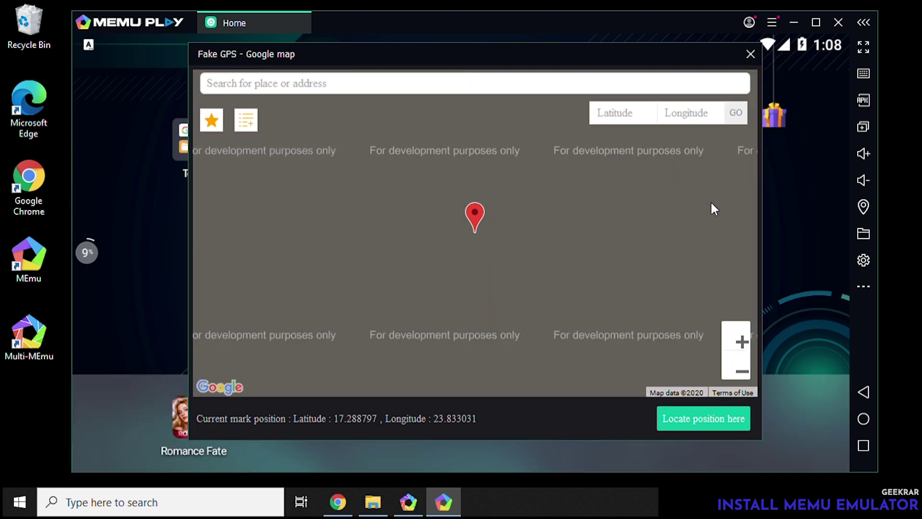
Set the fake GPS position near Poland at about latitude 54.23, longitude 15.04, save it, and close the map.
click(735, 366)
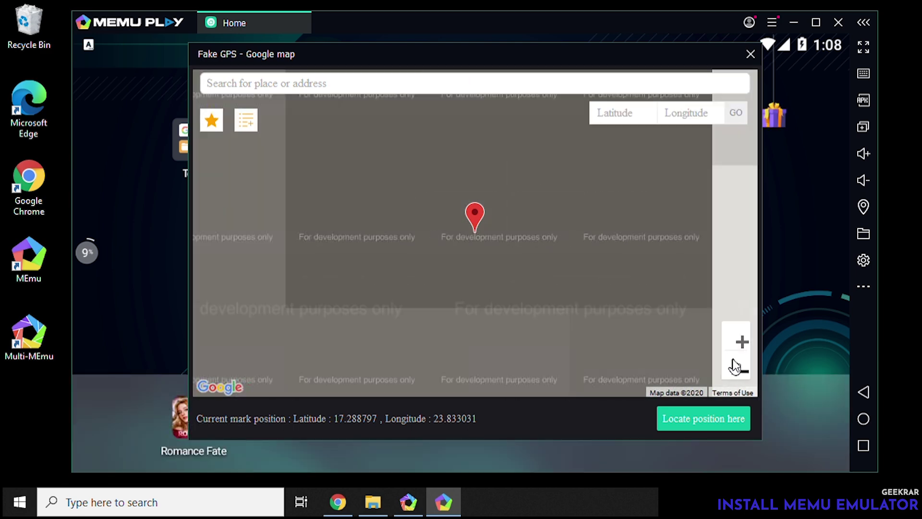
click(735, 367)
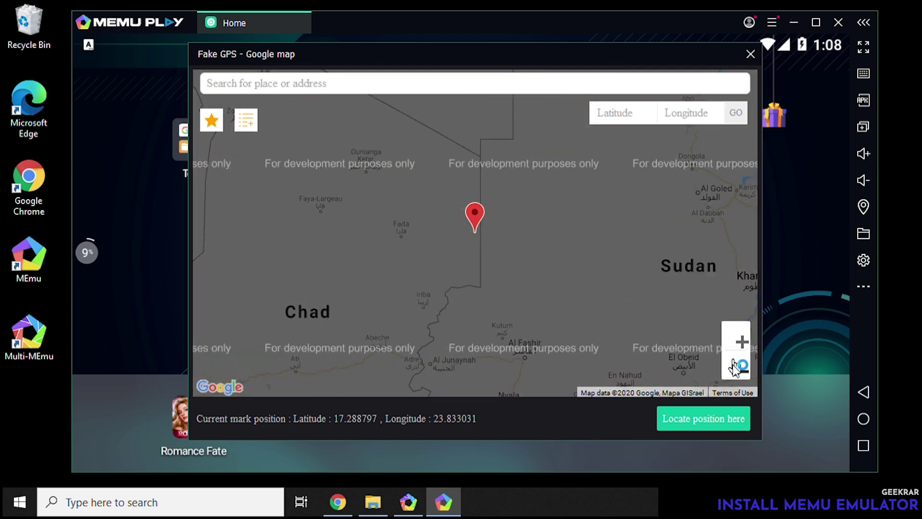
click(736, 367)
click(734, 365)
click(734, 366)
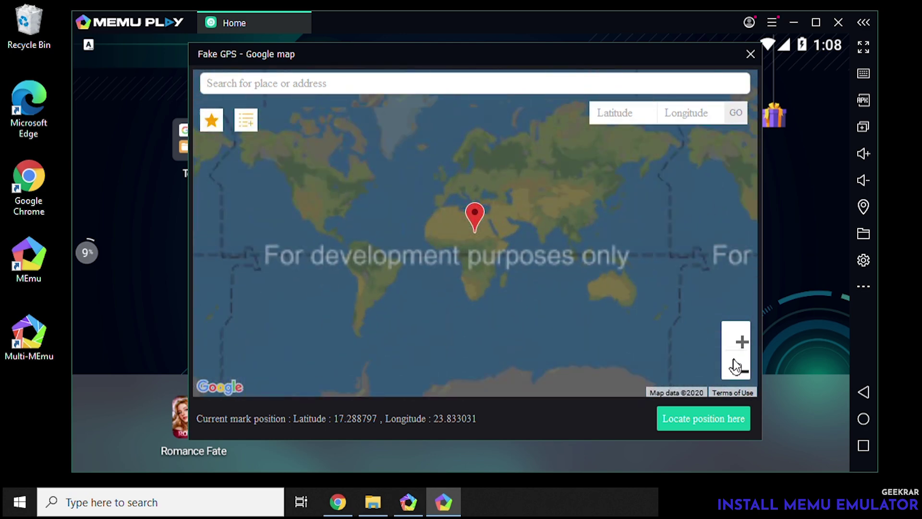
click(735, 366)
click(731, 336)
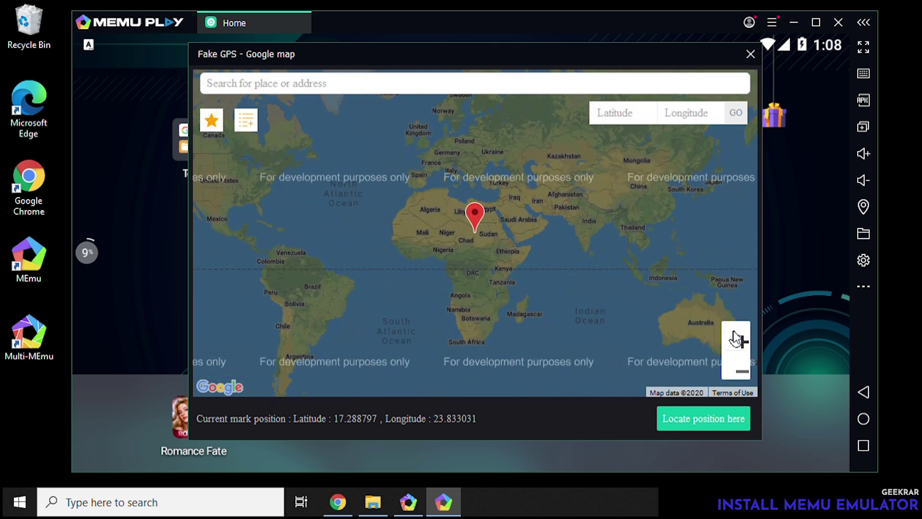
click(502, 177)
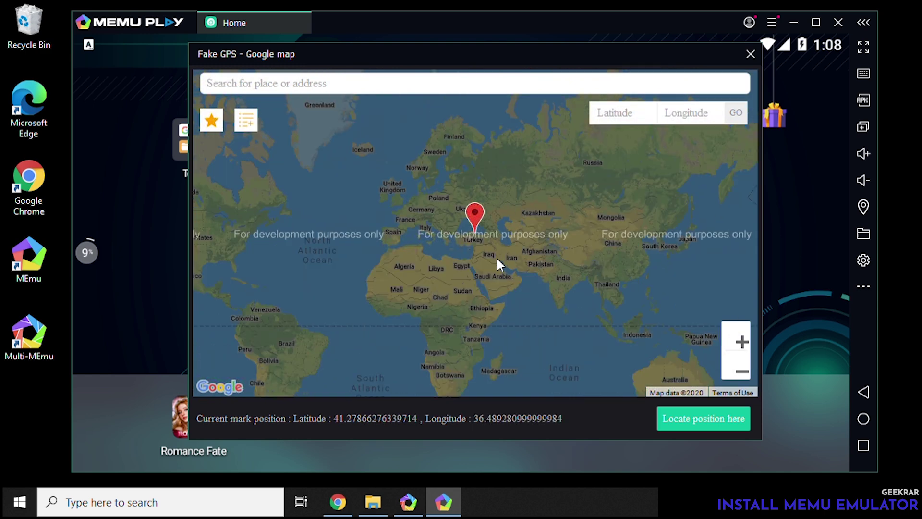
click(431, 192)
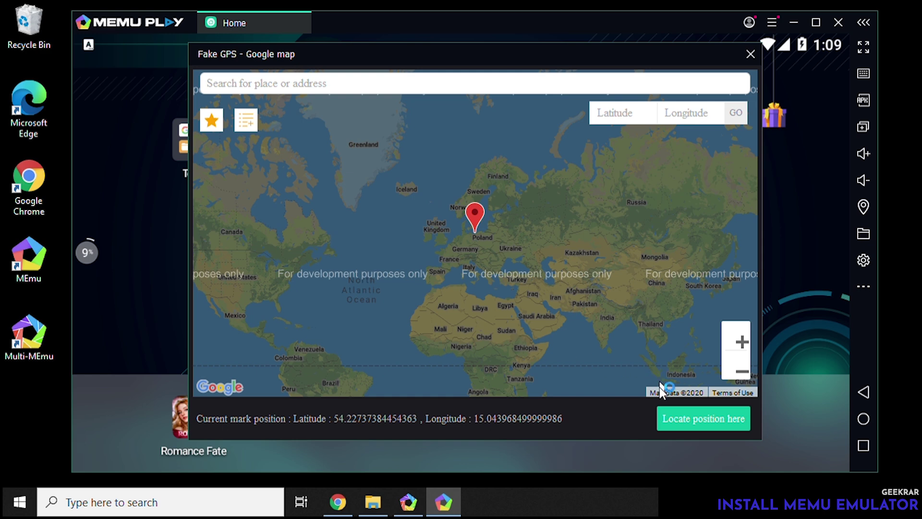
click(687, 425)
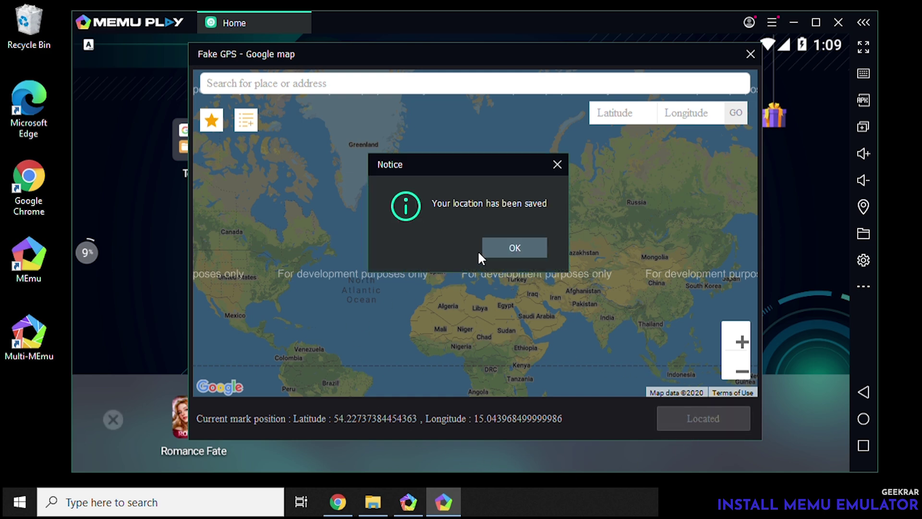
click(522, 248)
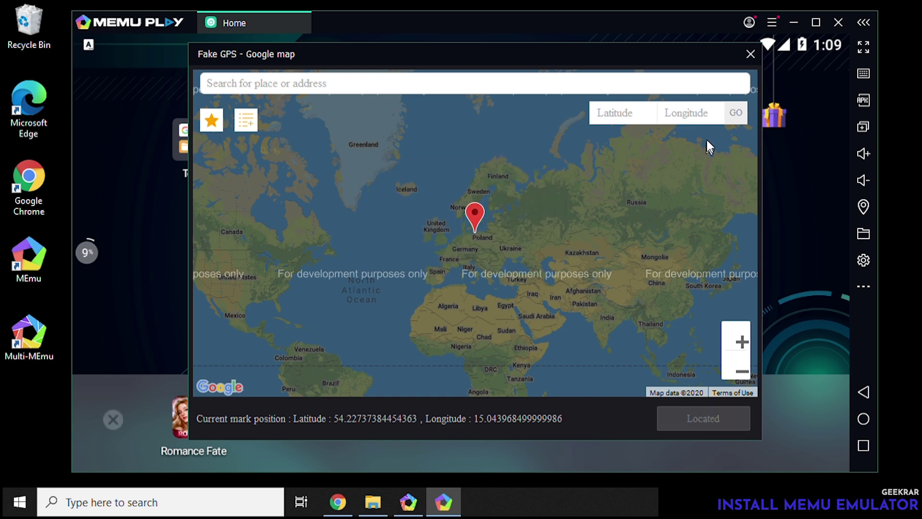
click(750, 54)
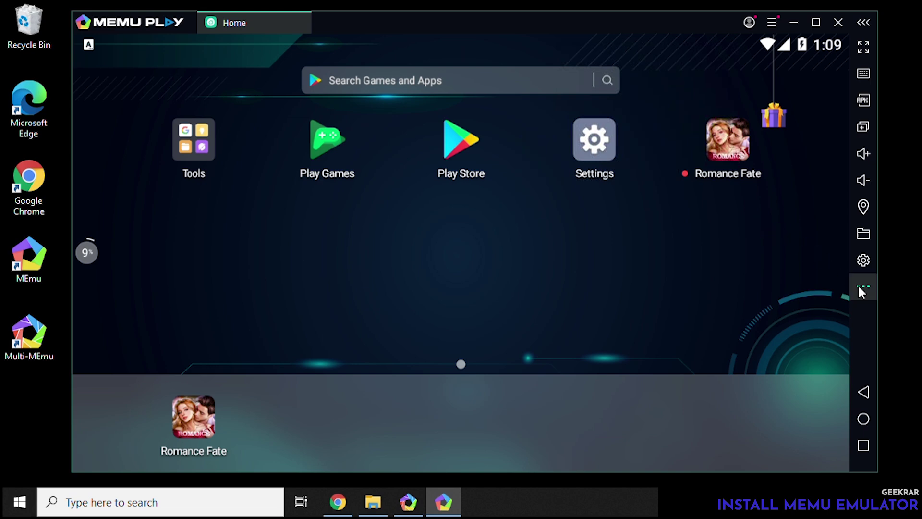
Review the shared music, video, pictures and download folder paths, and cancel without saving.
click(864, 233)
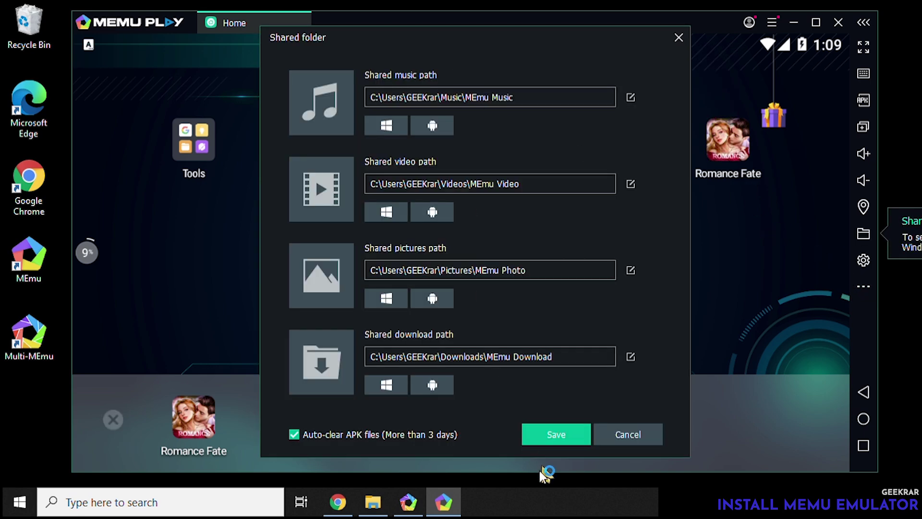
click(629, 434)
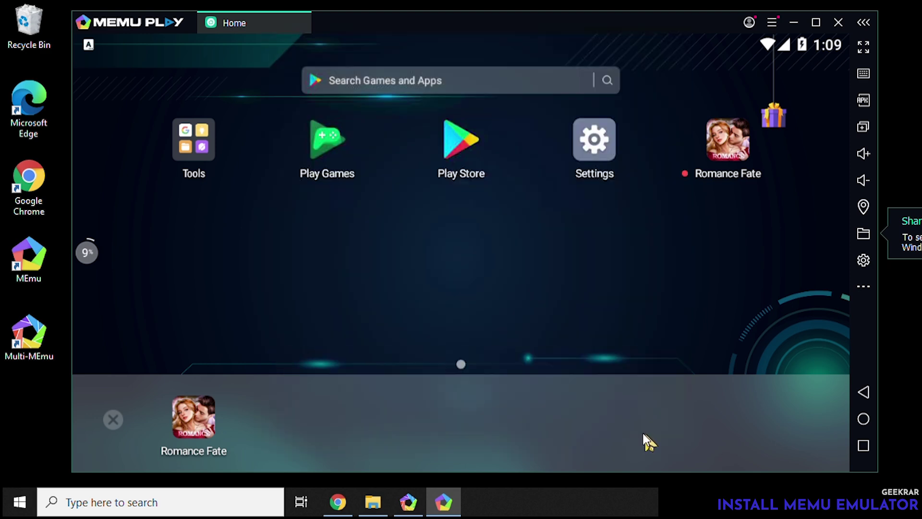
Examine the System settings categories from Engine, Display and Storage through Profile, Network, Device, Appearance, Preferences and Shortcuts, and accept the settings as they are.
click(859, 261)
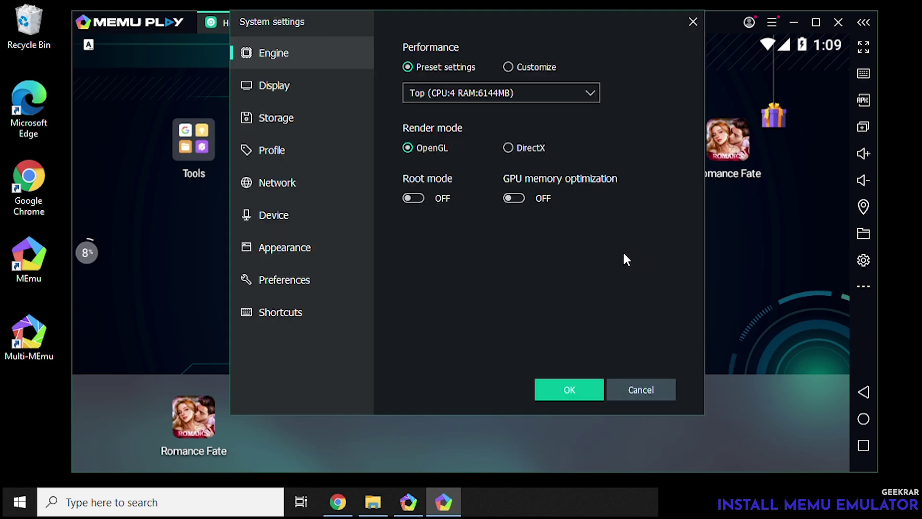
click(304, 81)
click(310, 110)
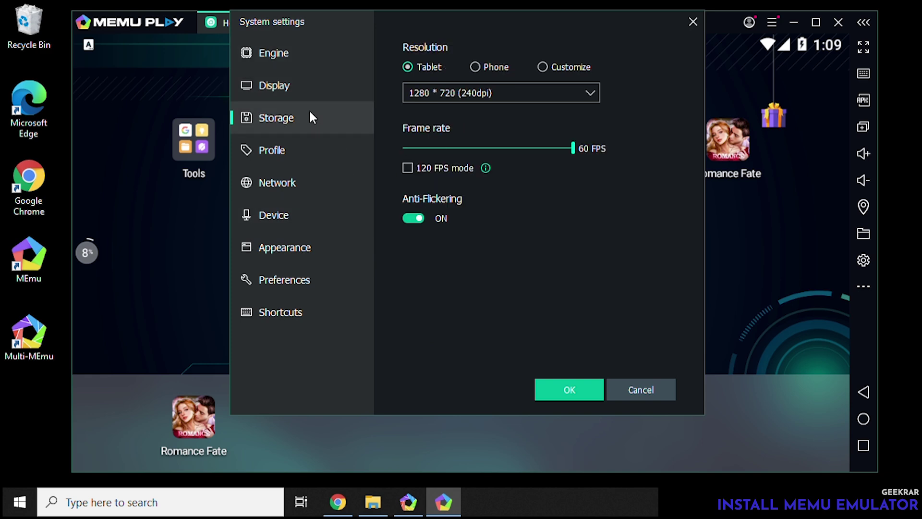
click(277, 152)
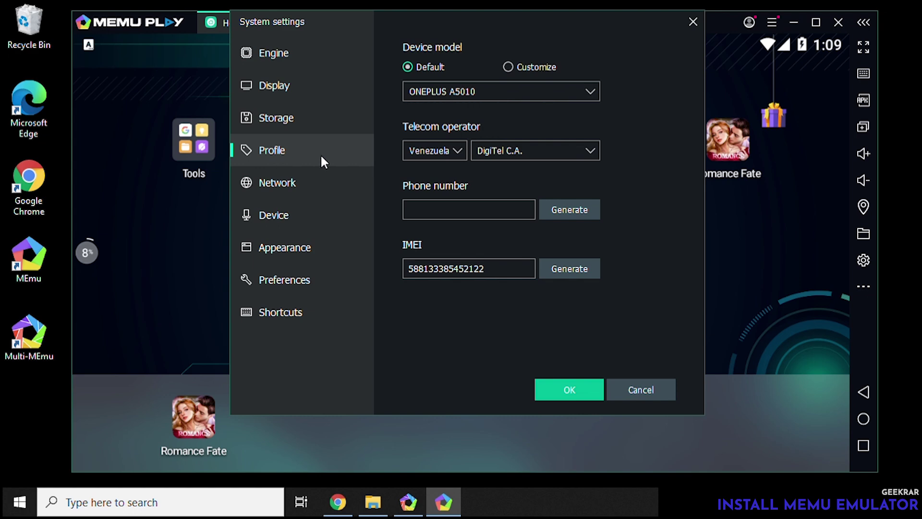
click(284, 193)
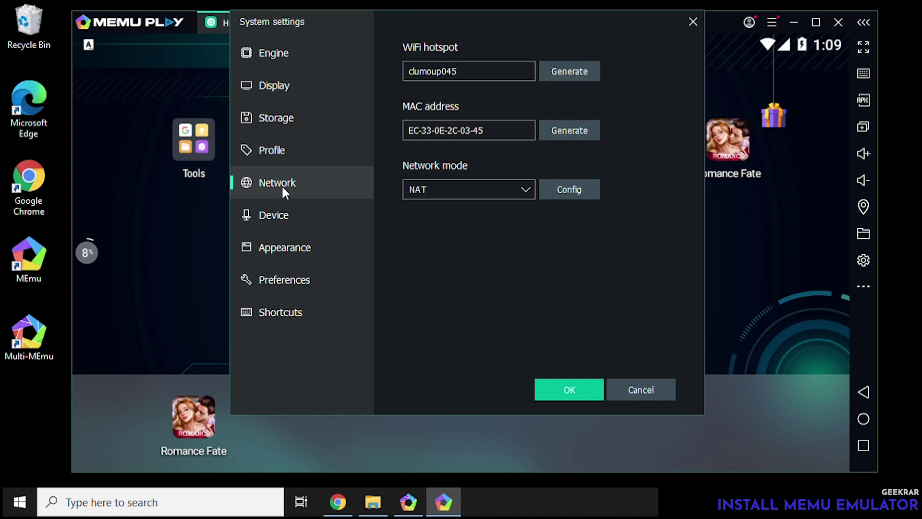
click(300, 212)
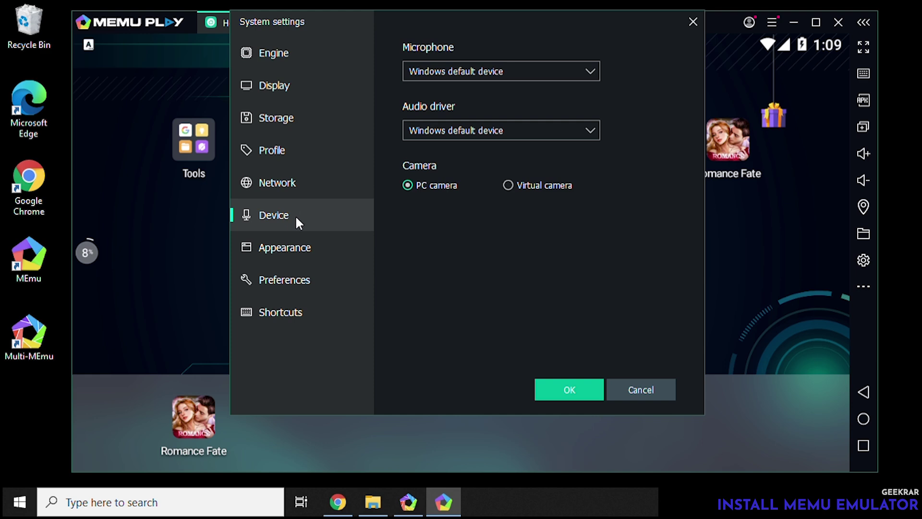
click(290, 246)
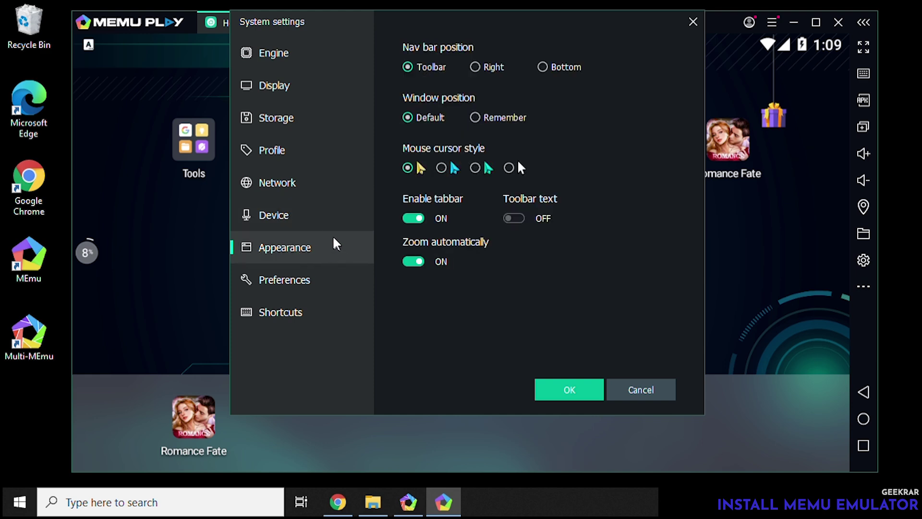
click(309, 281)
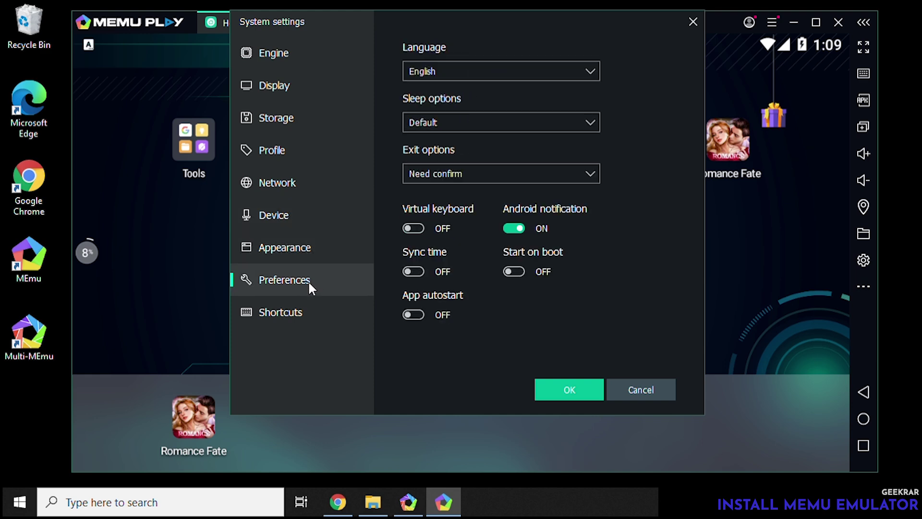
click(303, 318)
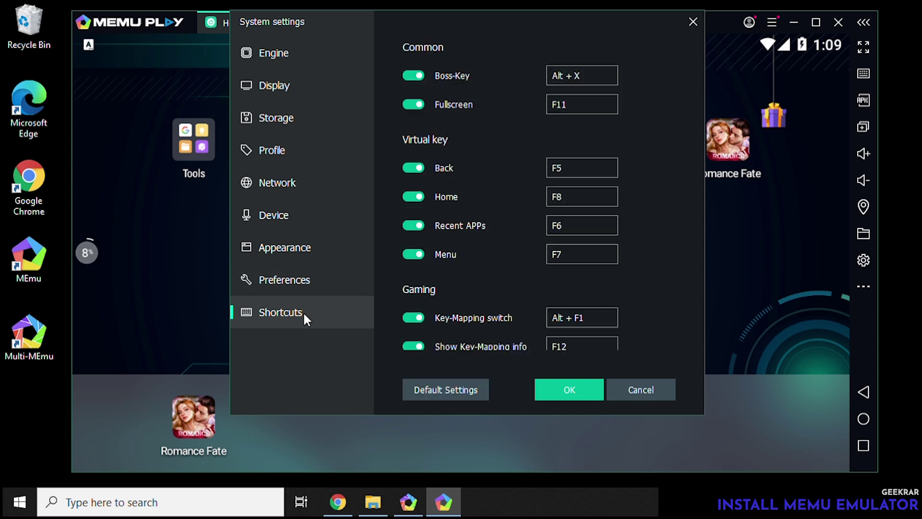
click(556, 390)
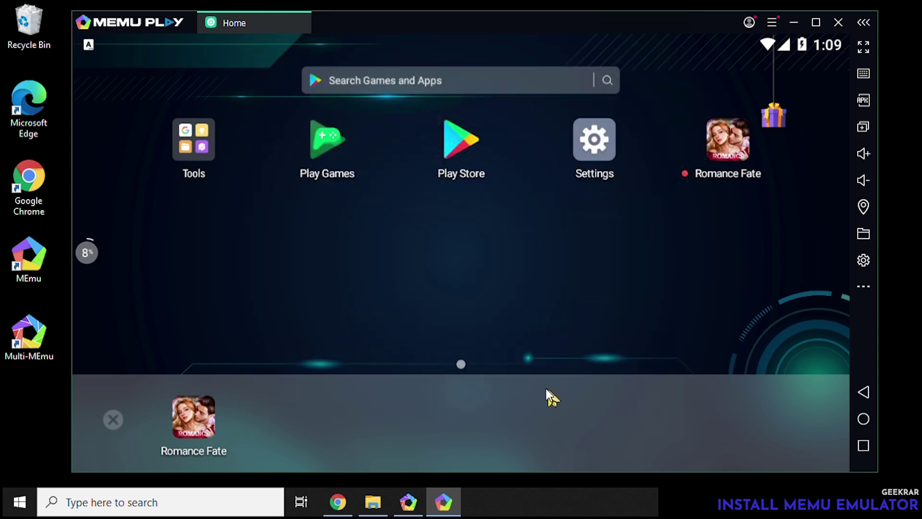
View the Play Store's sign-in page and close the store to return to the home screen.
click(457, 149)
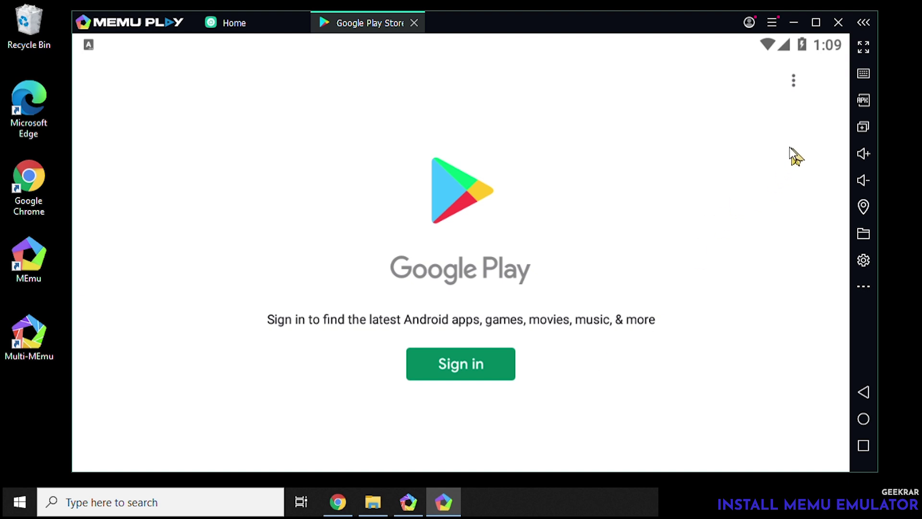
click(414, 22)
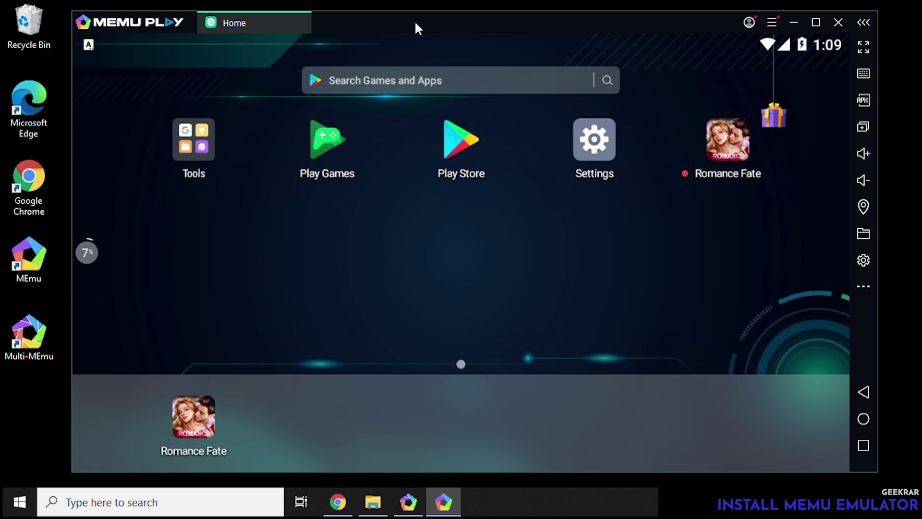